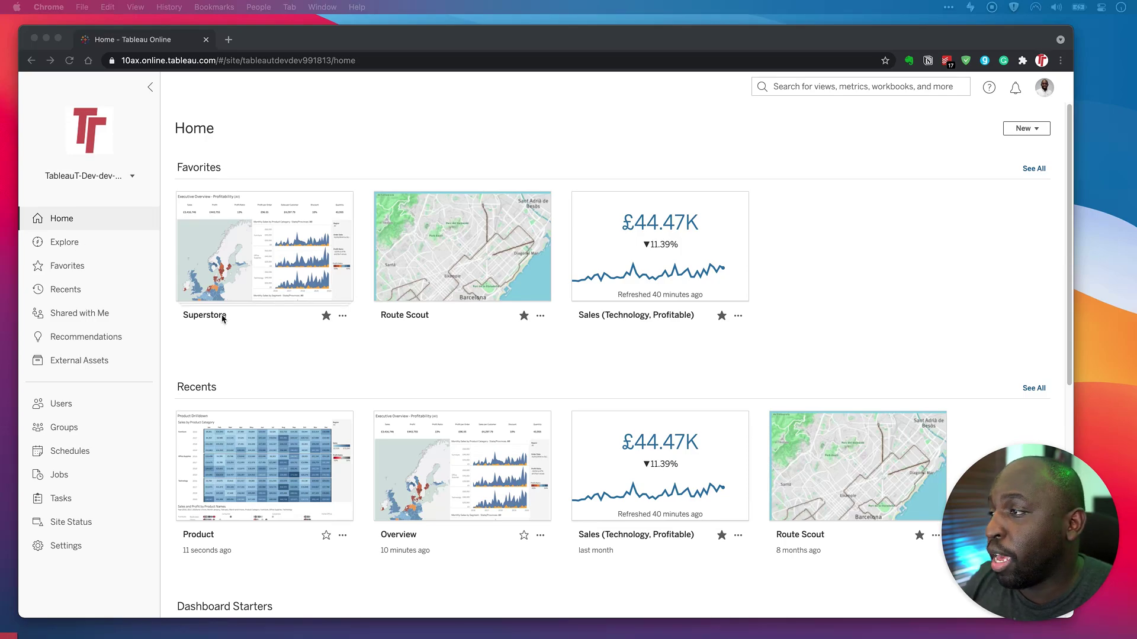
- Open the Superstore workbook and its Product view showing sales by category and product names
mouse_move(254, 259)
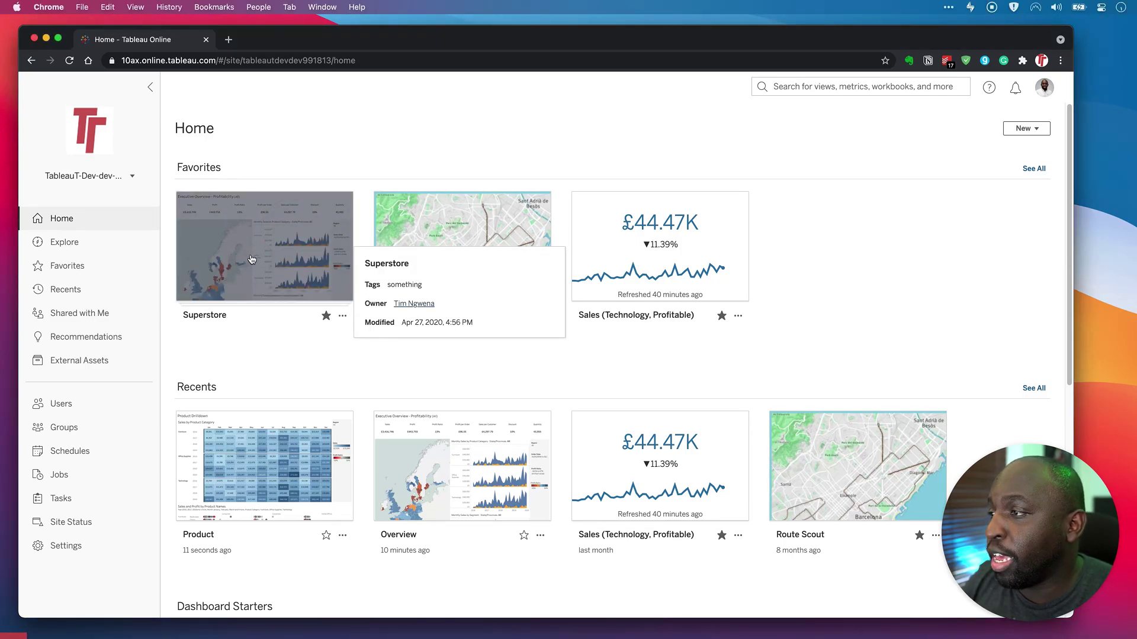
click(254, 259)
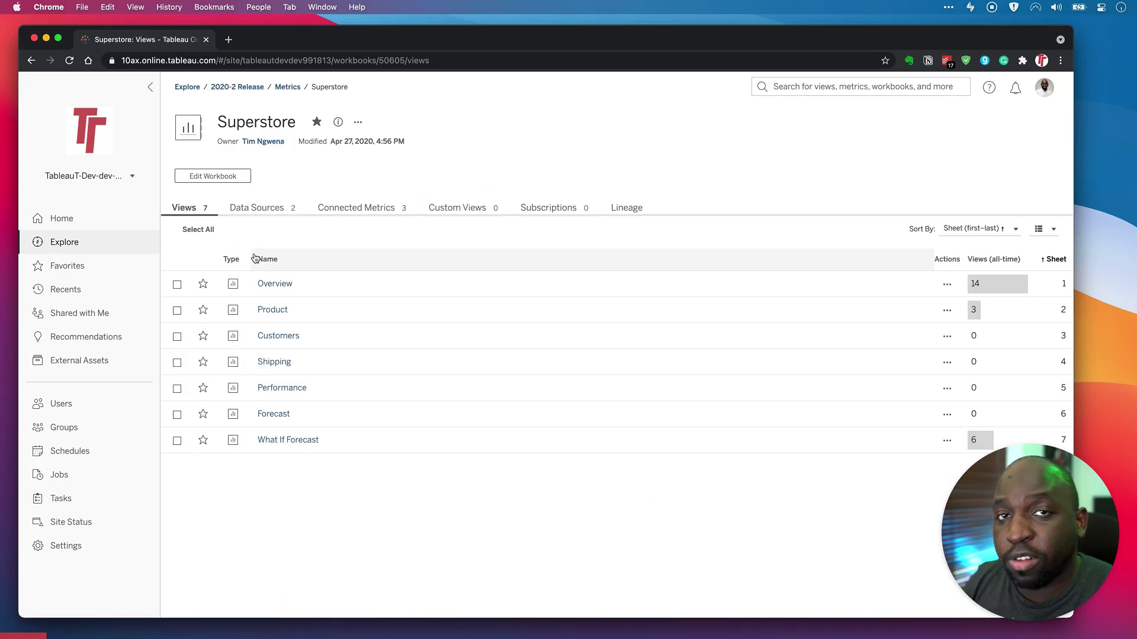
click(273, 312)
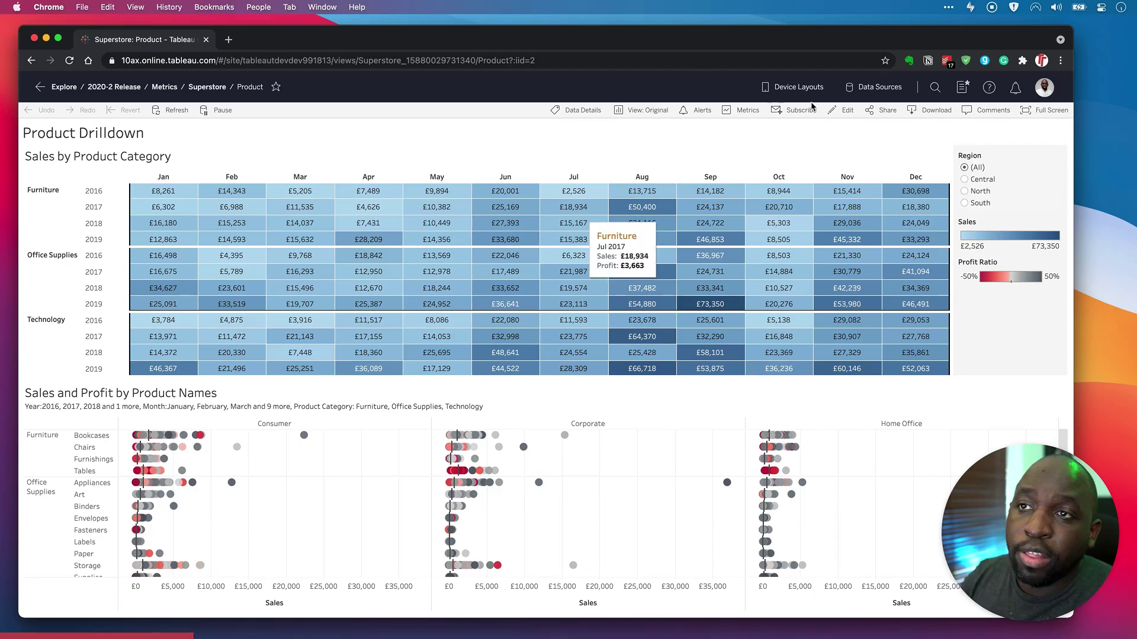
- Switch the Product Drilldown dashboard into web authoring mode, revealing the Default and Phone layouts
click(847, 112)
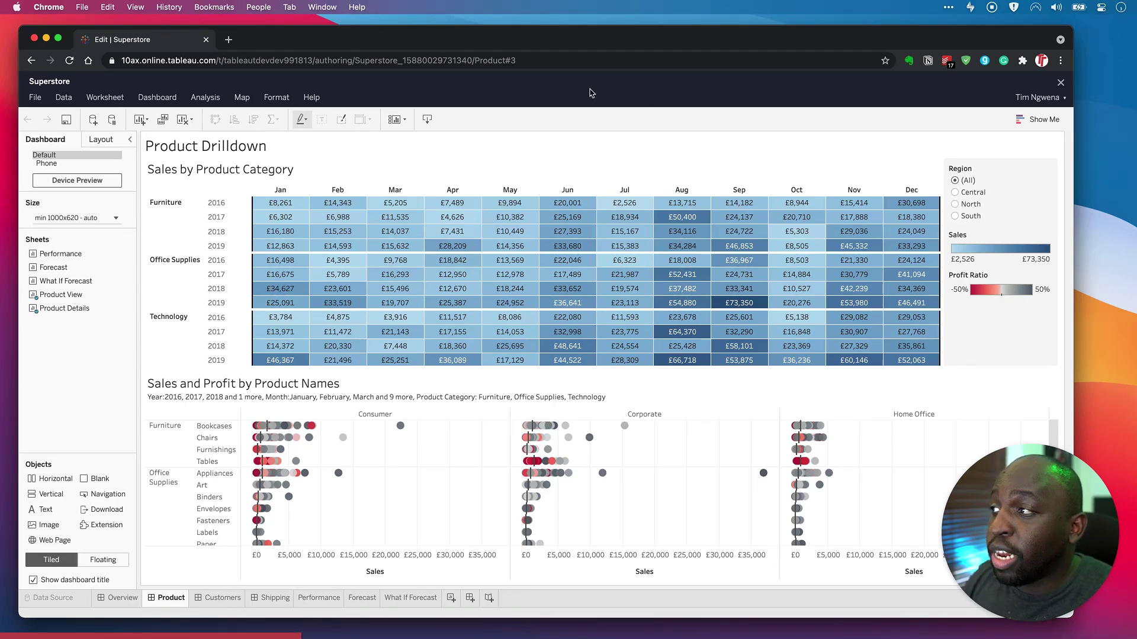
key(ctrl)
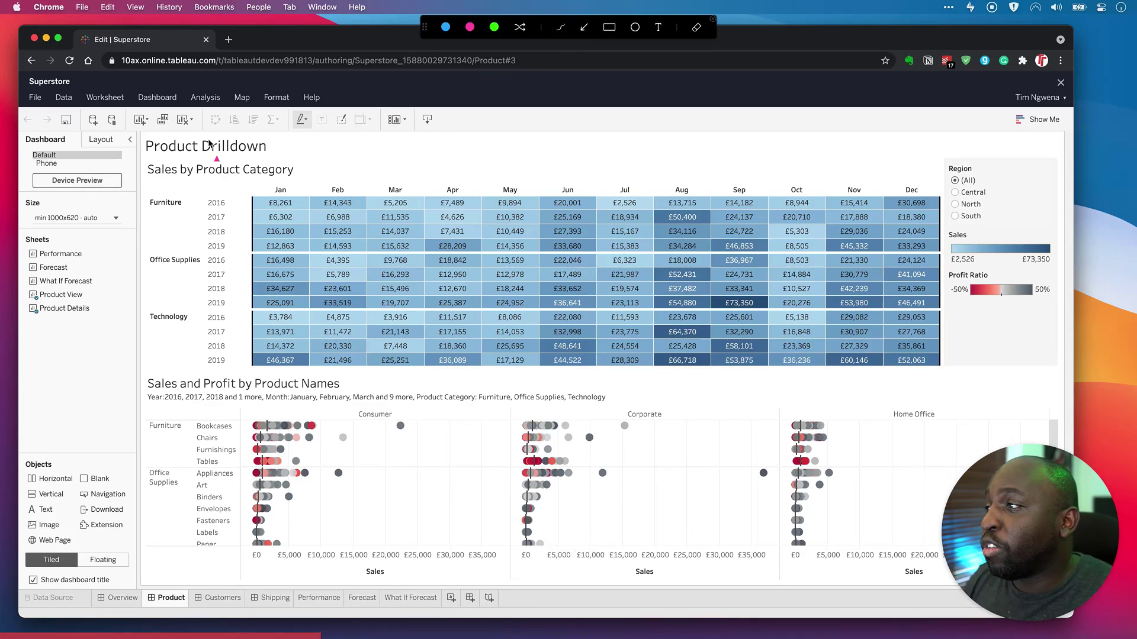
drag(205, 127, 97, 161)
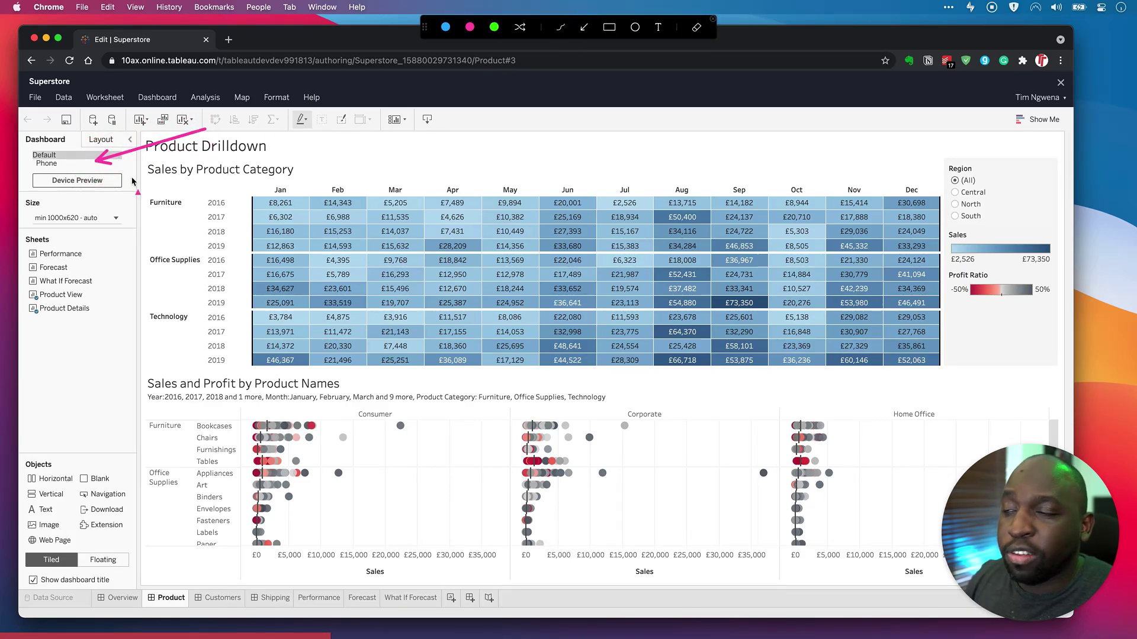
key(ctrl)
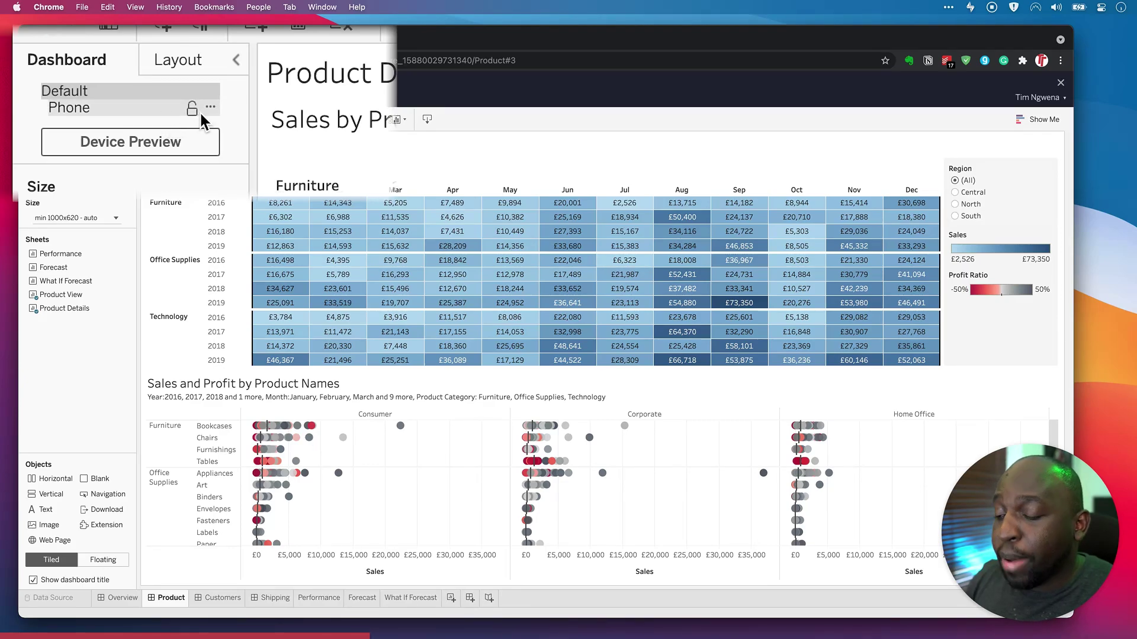
- Show the Phone layout and unlock it as a Custom layout, Fit width with height 850
click(193, 143)
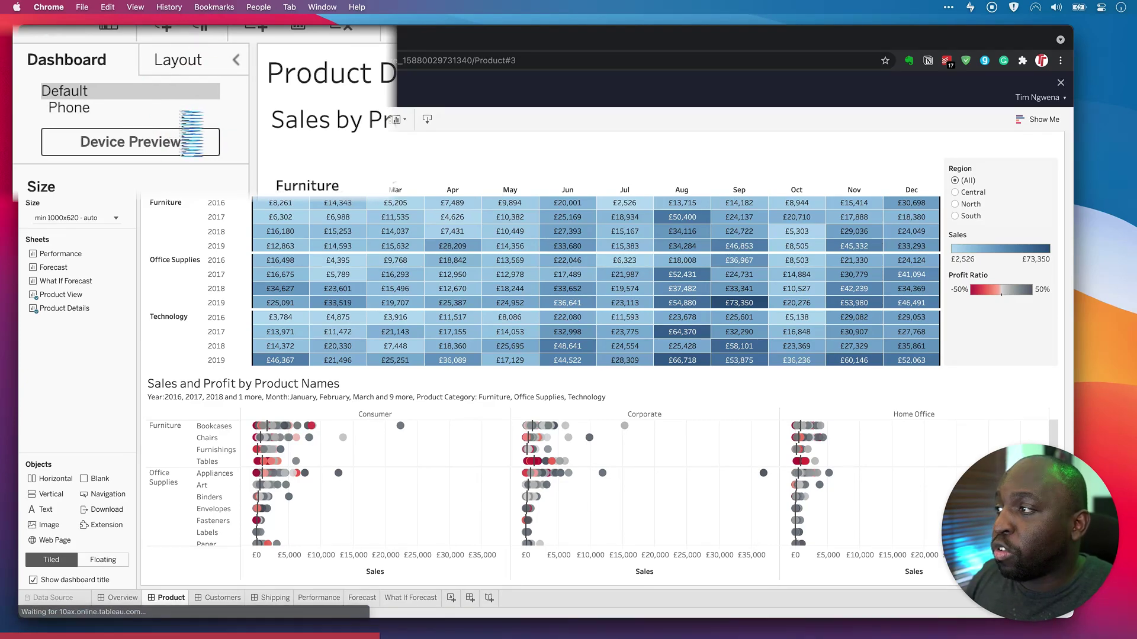
click(193, 109)
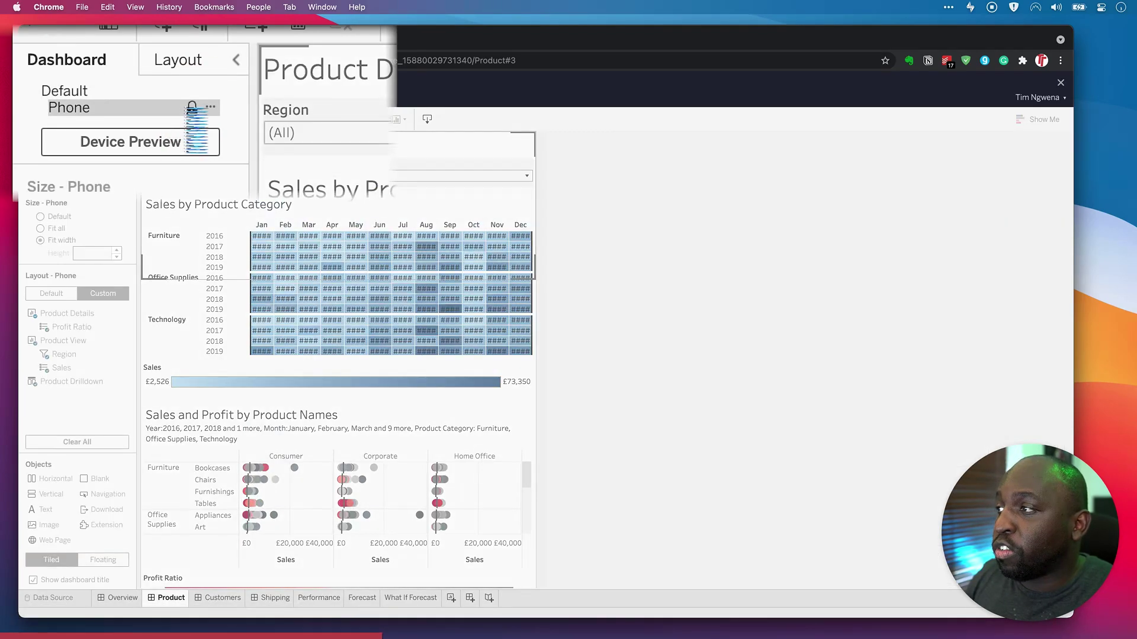
click(192, 110)
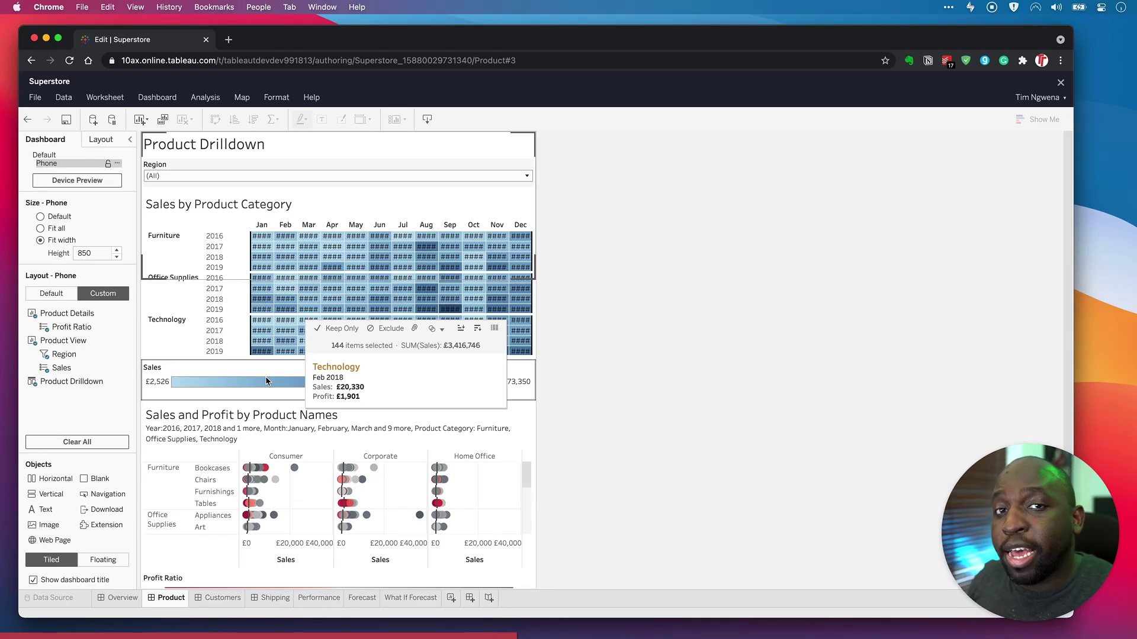
- Delete the Phone layout, returning to the Default layout sized min 1000x620 - auto
right_click(89, 184)
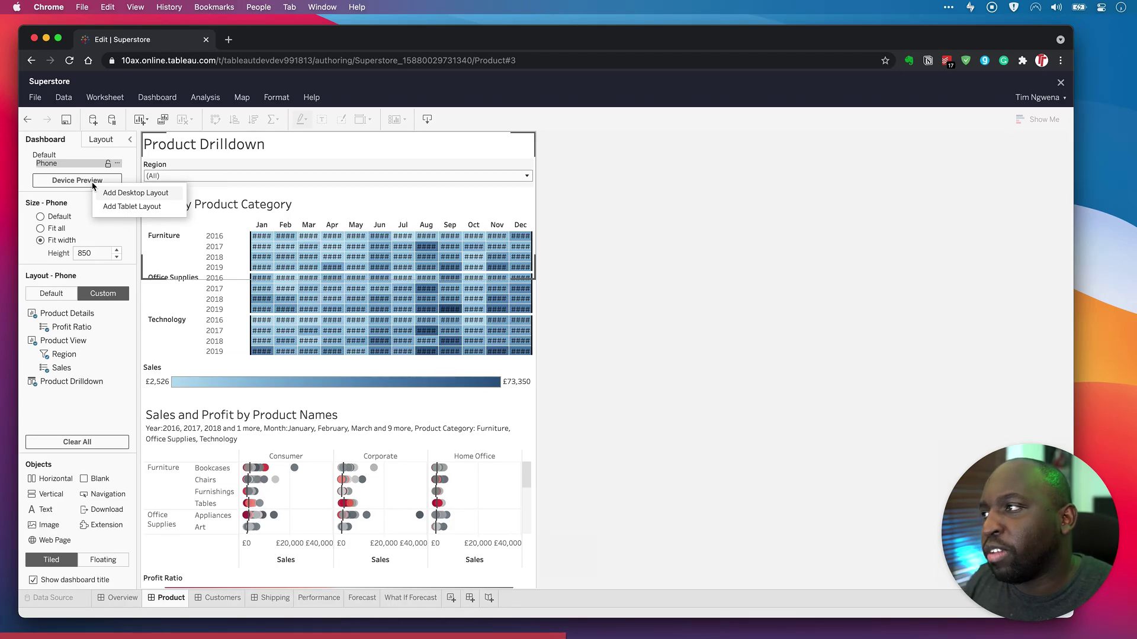
click(119, 168)
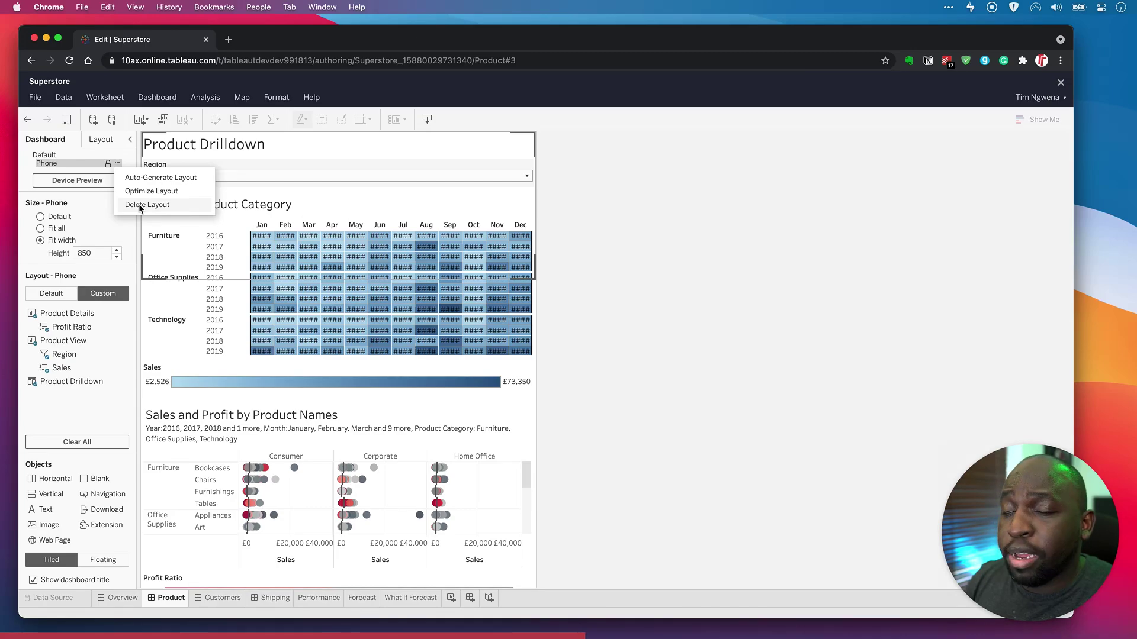
click(141, 206)
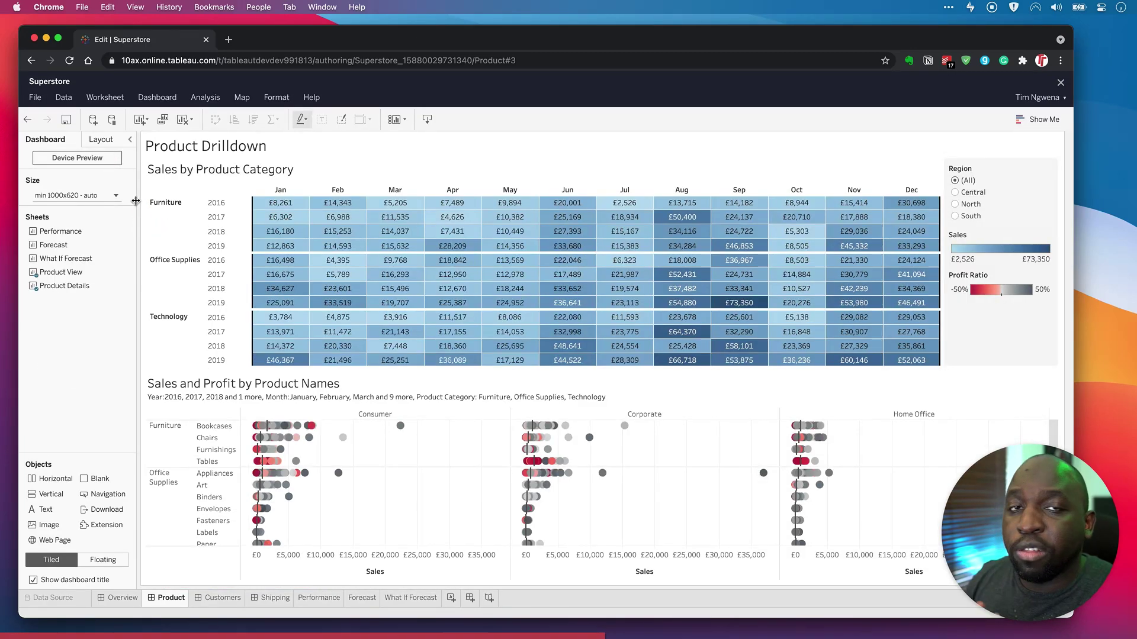
- Add a Tablet layout and then a Desktop layout beneath the Default layout
click(99, 162)
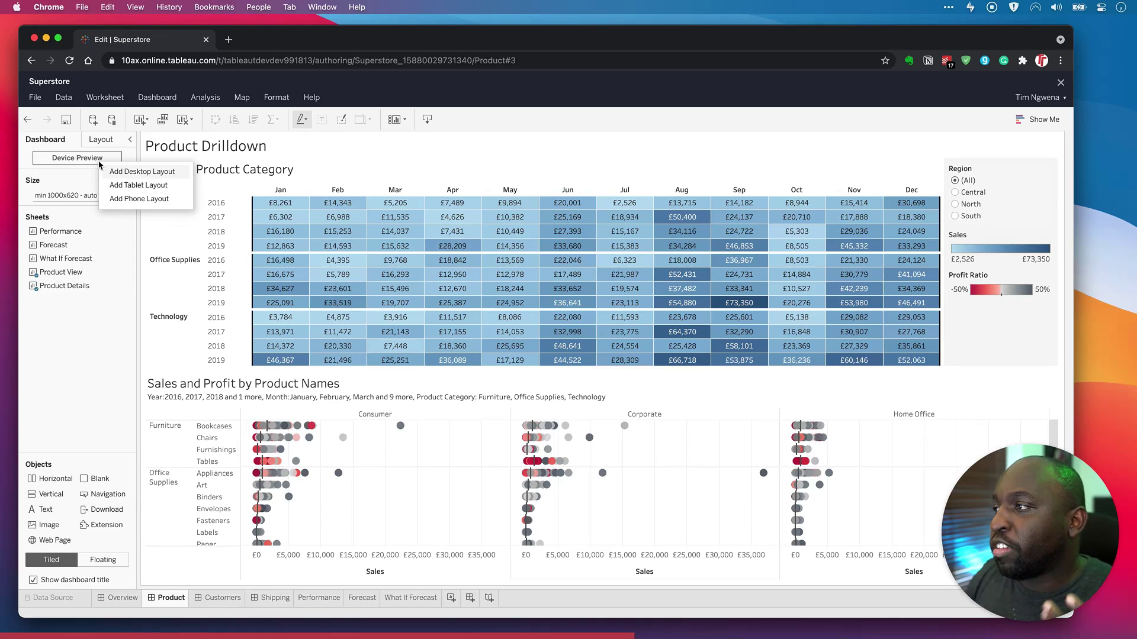
click(124, 185)
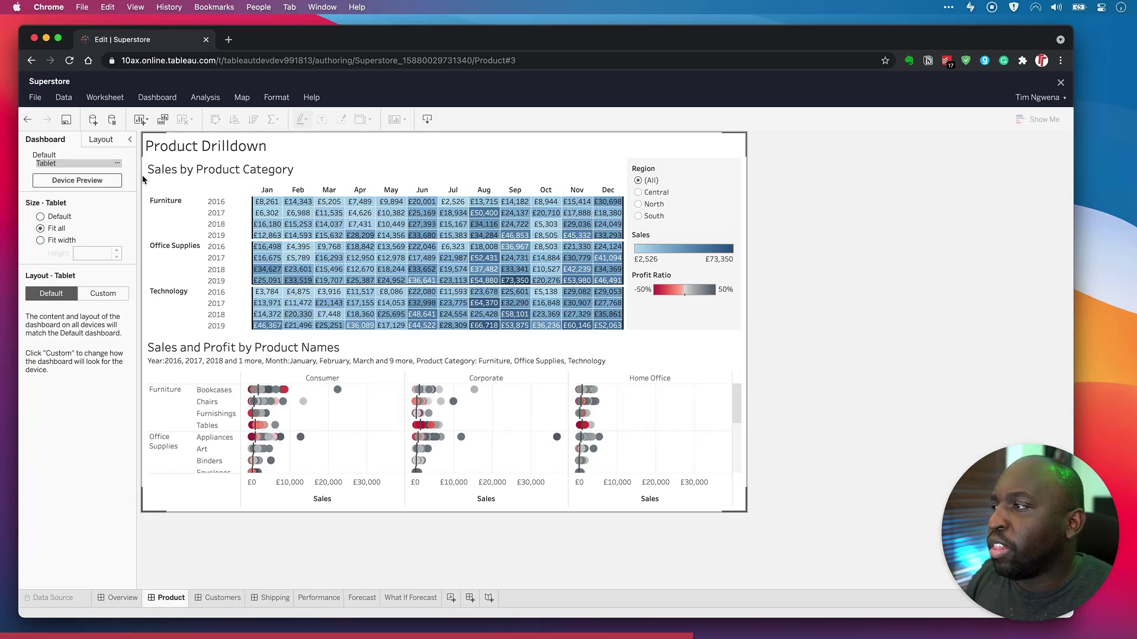
click(112, 179)
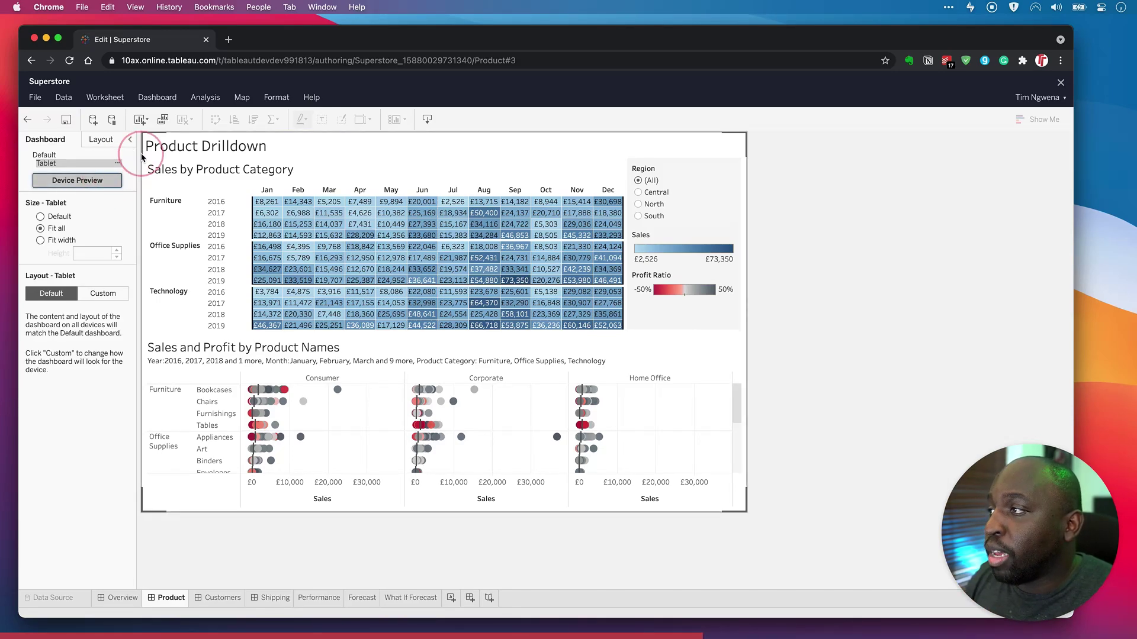
click(115, 181)
click(168, 192)
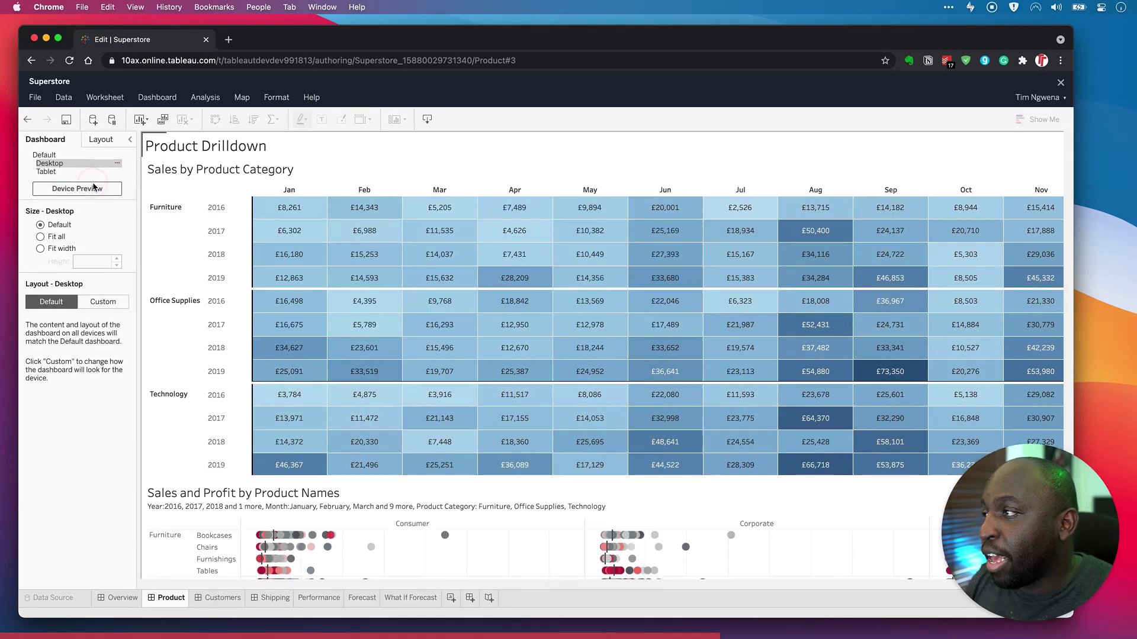
- Delete the Tablet layout and turn on Device Preview, showing a Generic Phone (375 x 667)
click(94, 187)
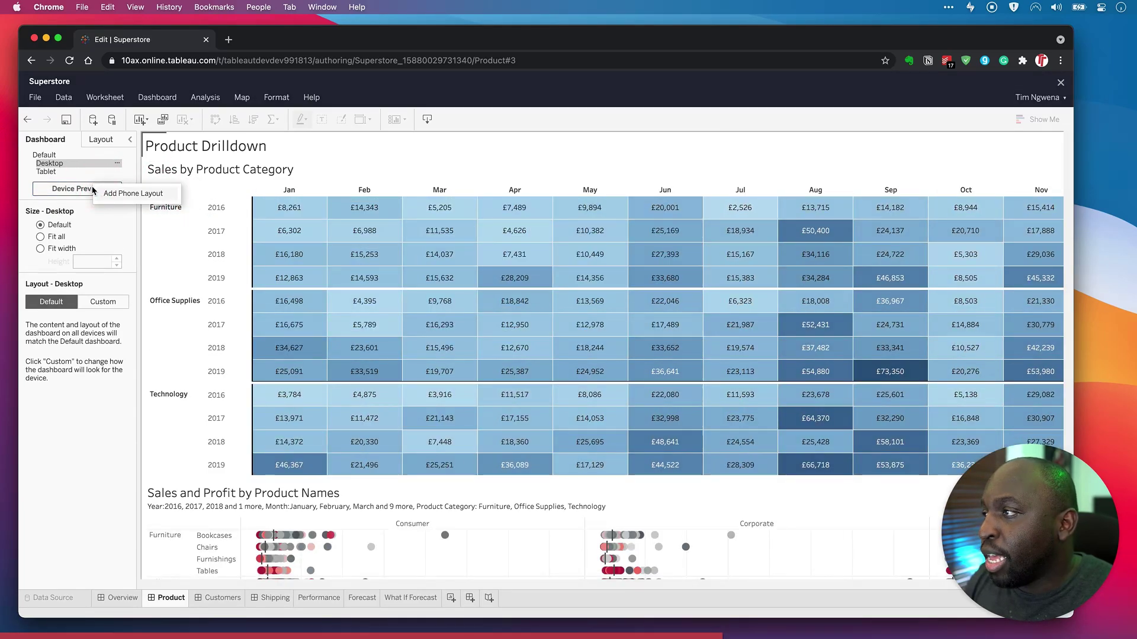
click(109, 191)
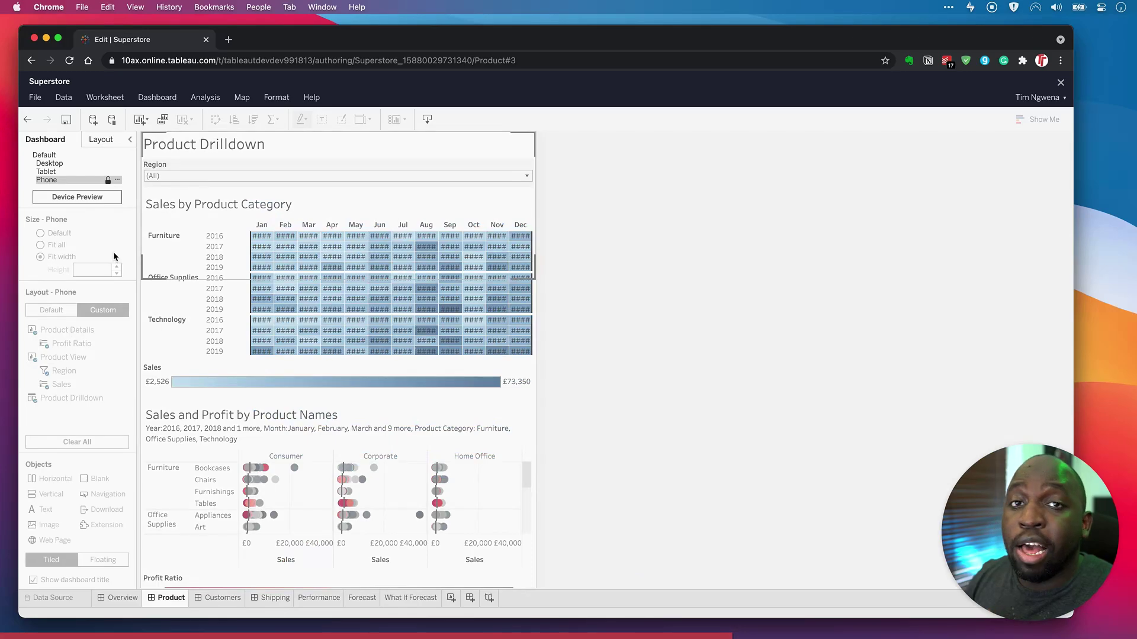
click(118, 172)
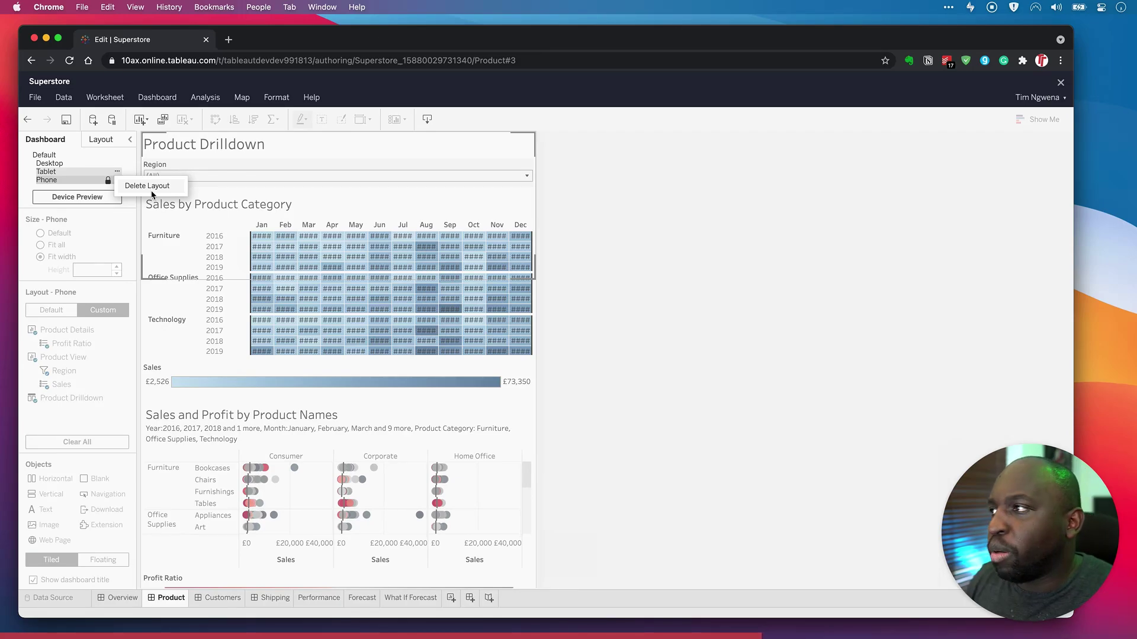
click(154, 187)
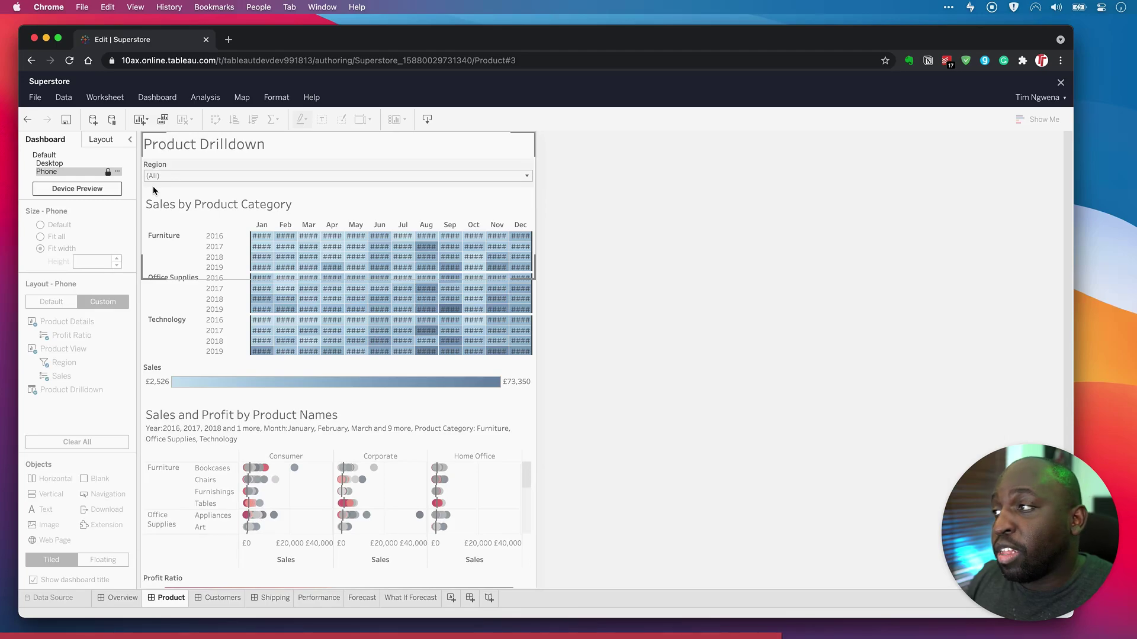
click(113, 188)
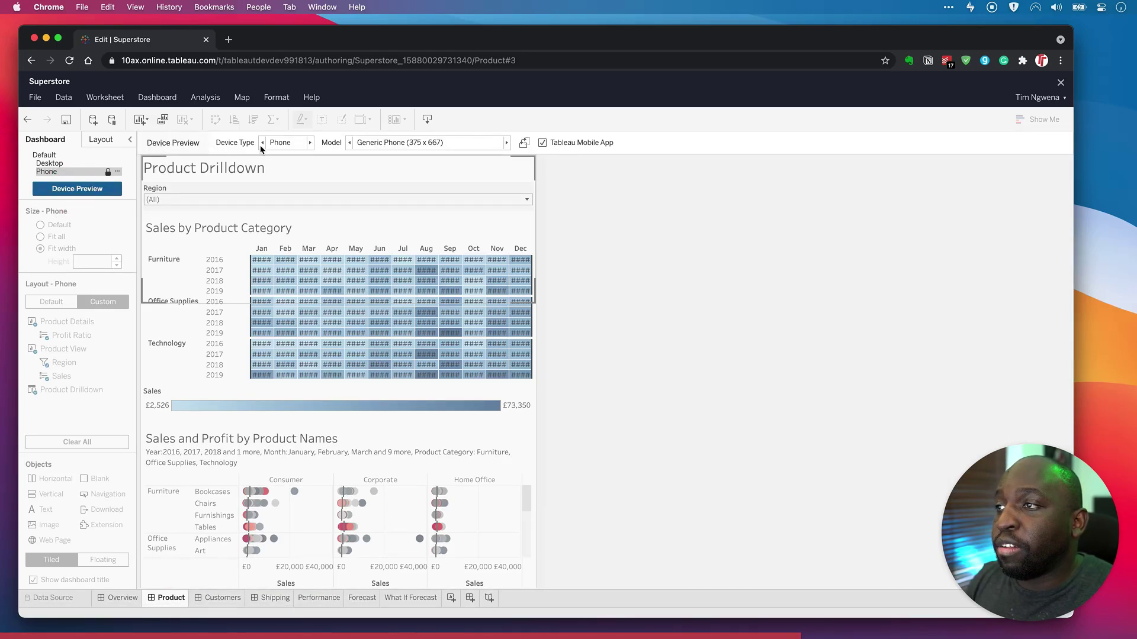
- Change the preview Device Type to Tablet, rendering a Generic Tablet (1024 x 768)
key(super+shift+a)
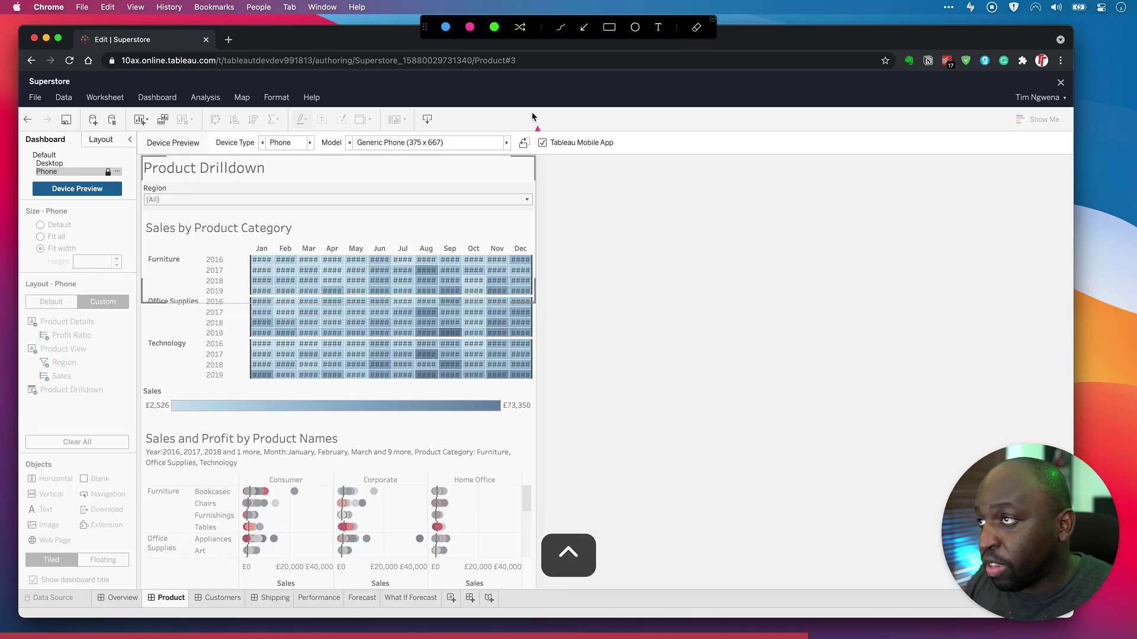
click(609, 27)
mouse_move(139, 133)
mouse_down()
mouse_move(229, 145)
mouse_move(600, 144)
mouse_move(674, 157)
mouse_up()
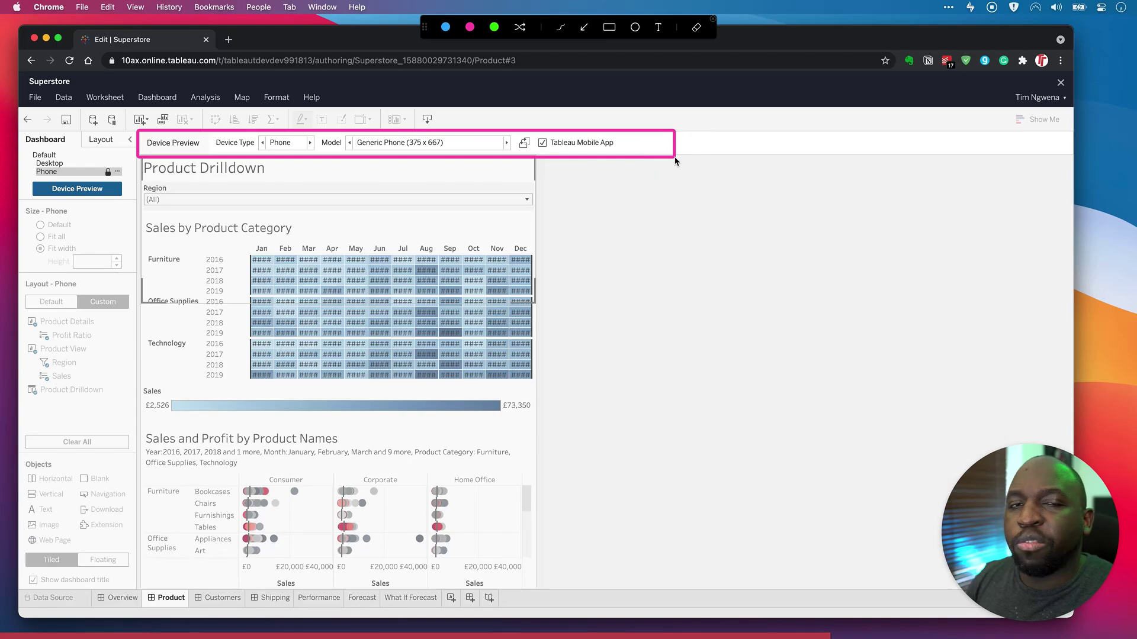
key(Escape)
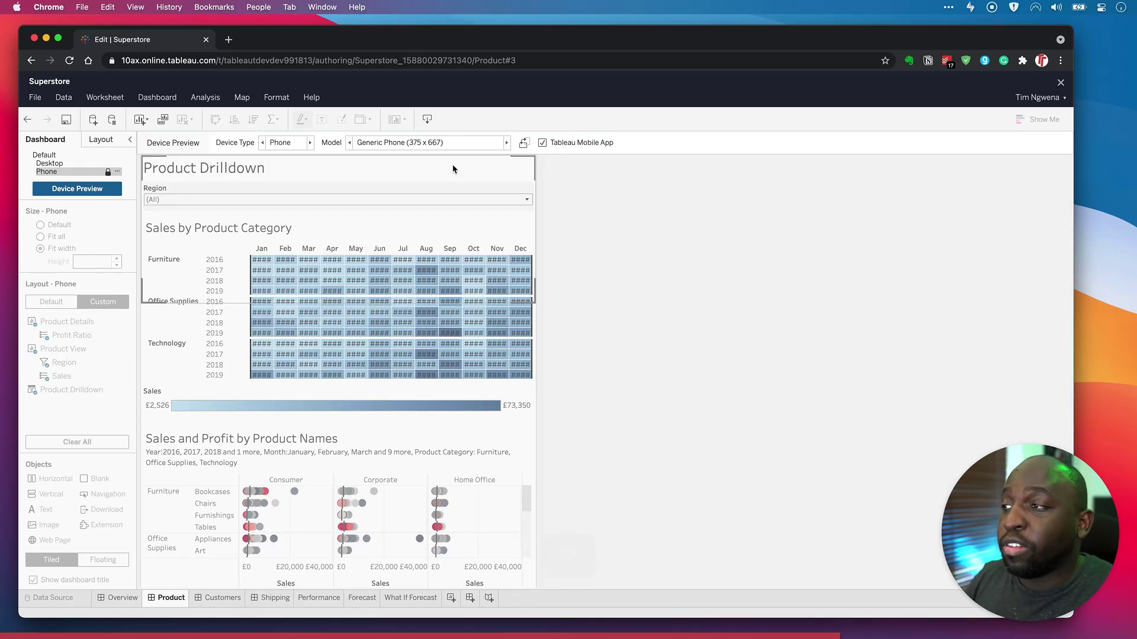
click(298, 148)
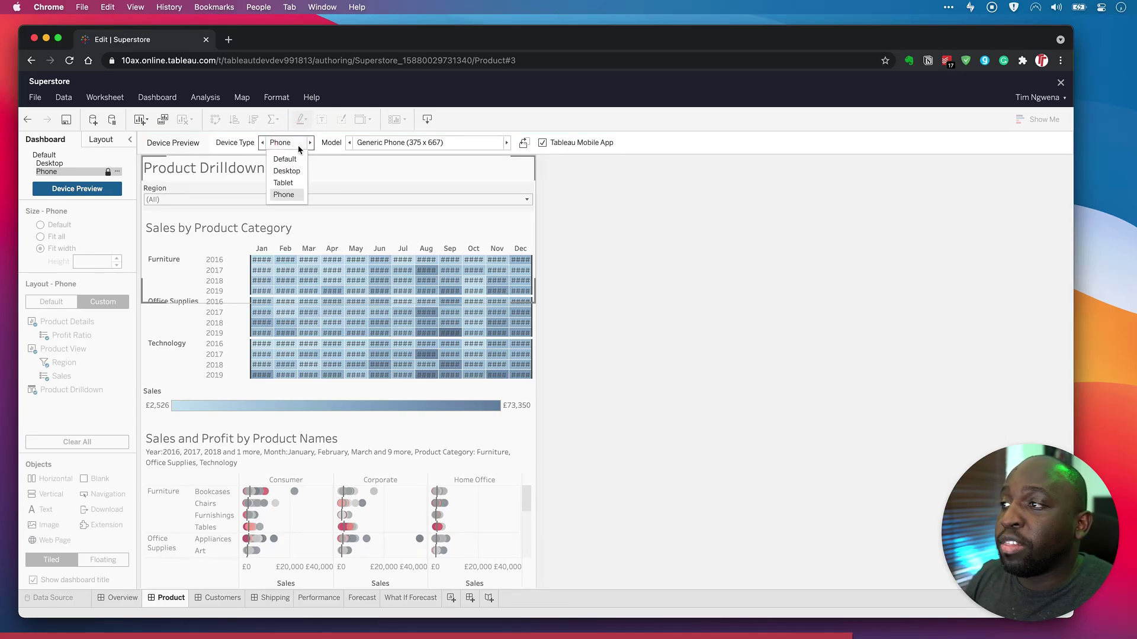
click(296, 183)
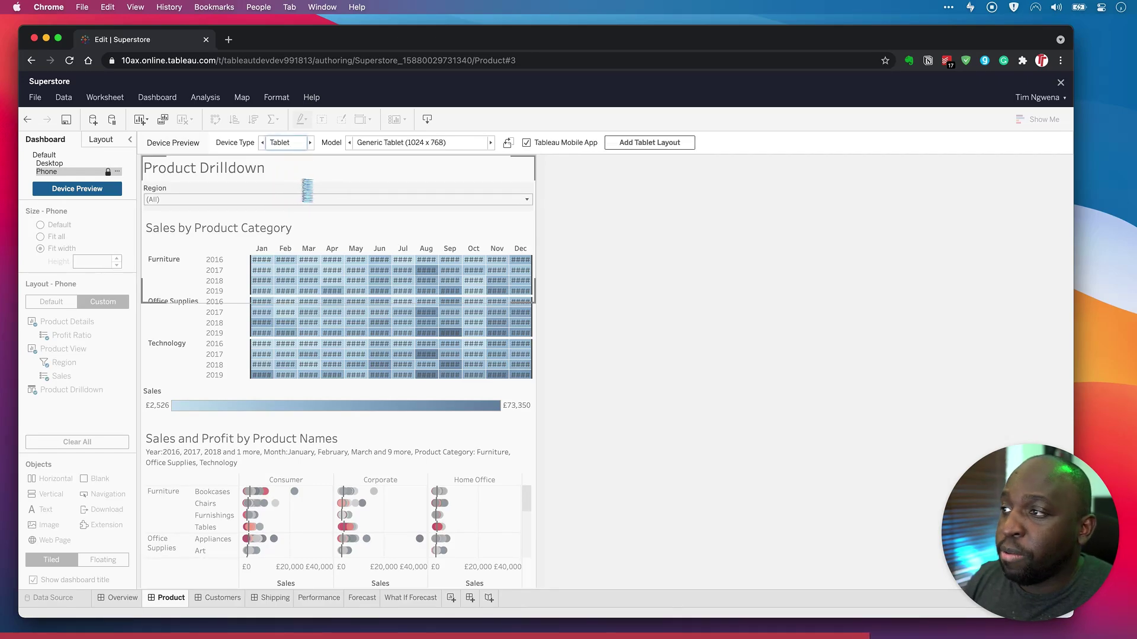
- Choose the Samsung Galaxy Tab 10 (1280 x 800) model and add a Fit all Tablet layout
click(463, 143)
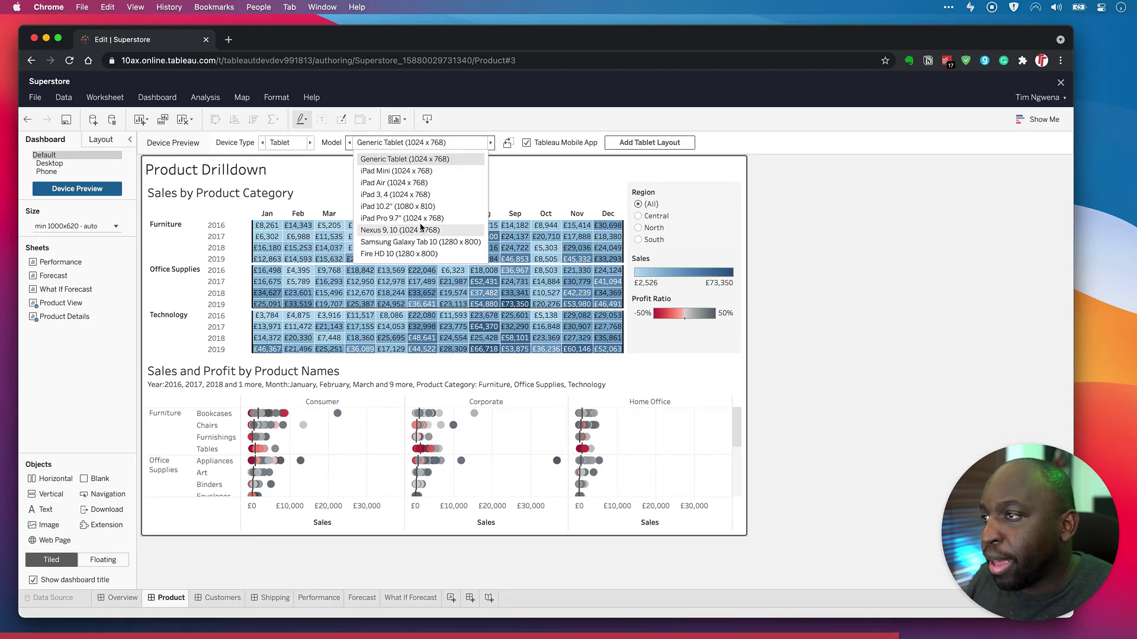
click(429, 243)
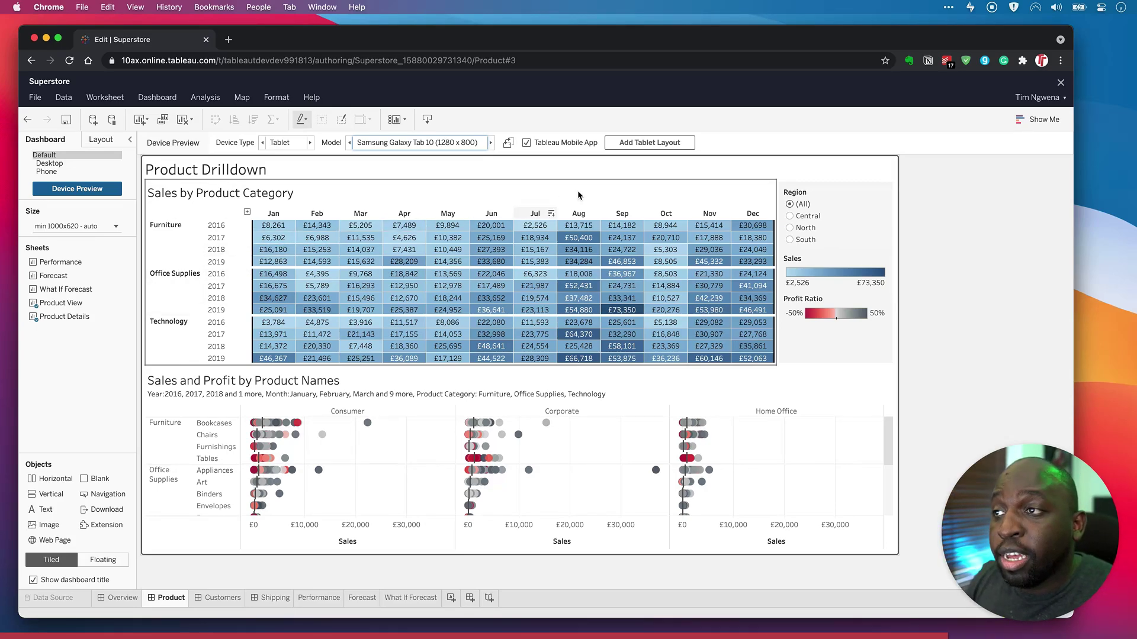
click(650, 161)
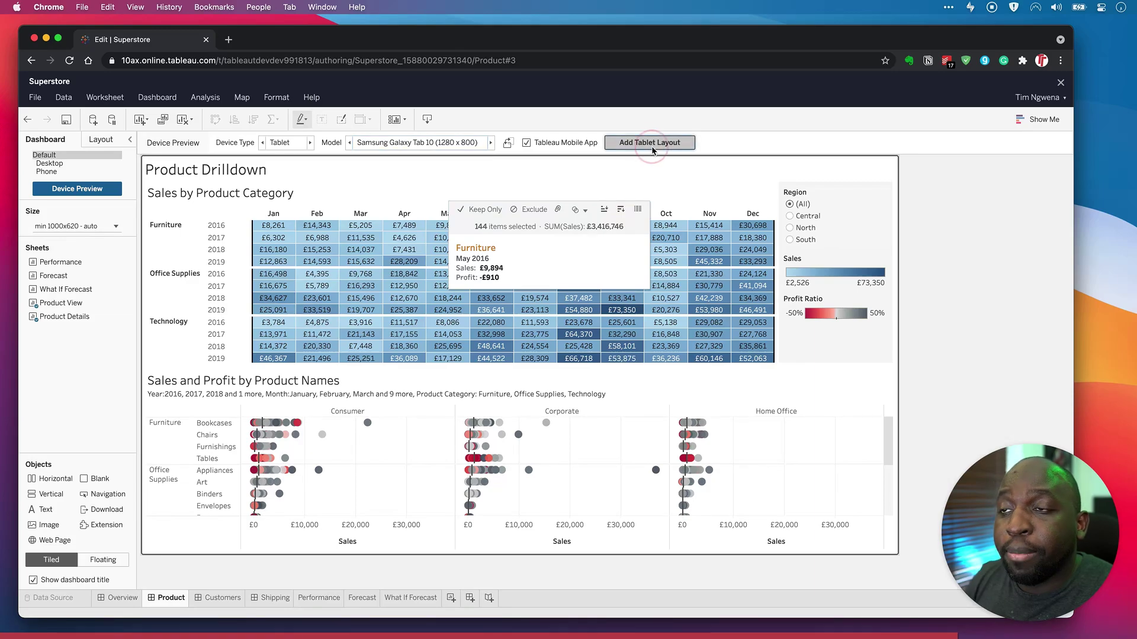
click(649, 142)
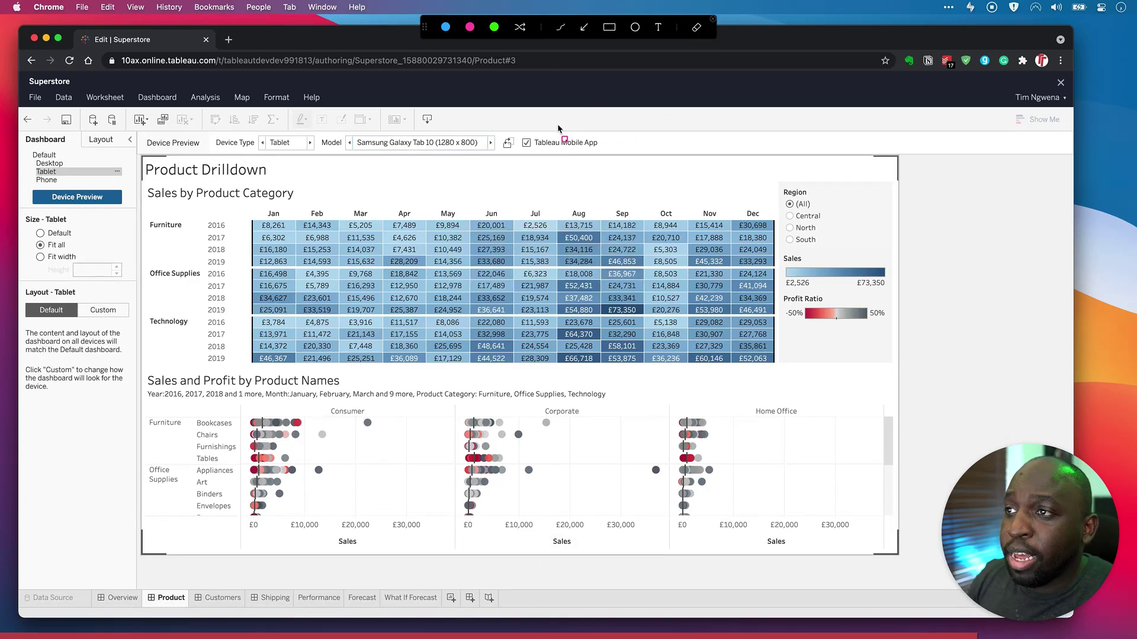
drag(518, 126, 616, 157)
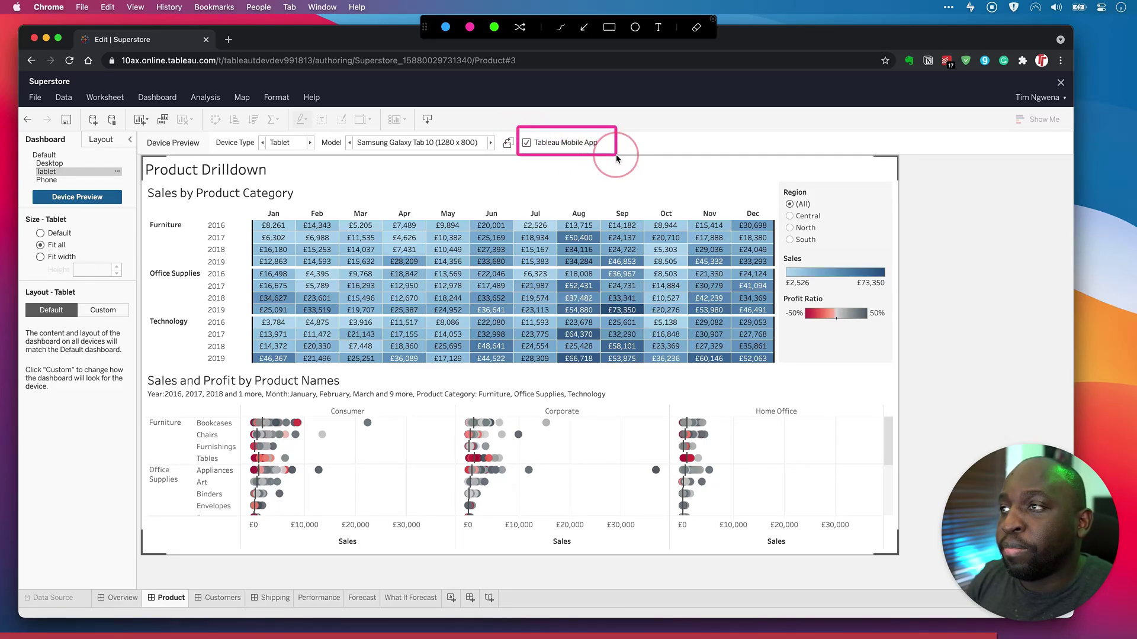
click(583, 27)
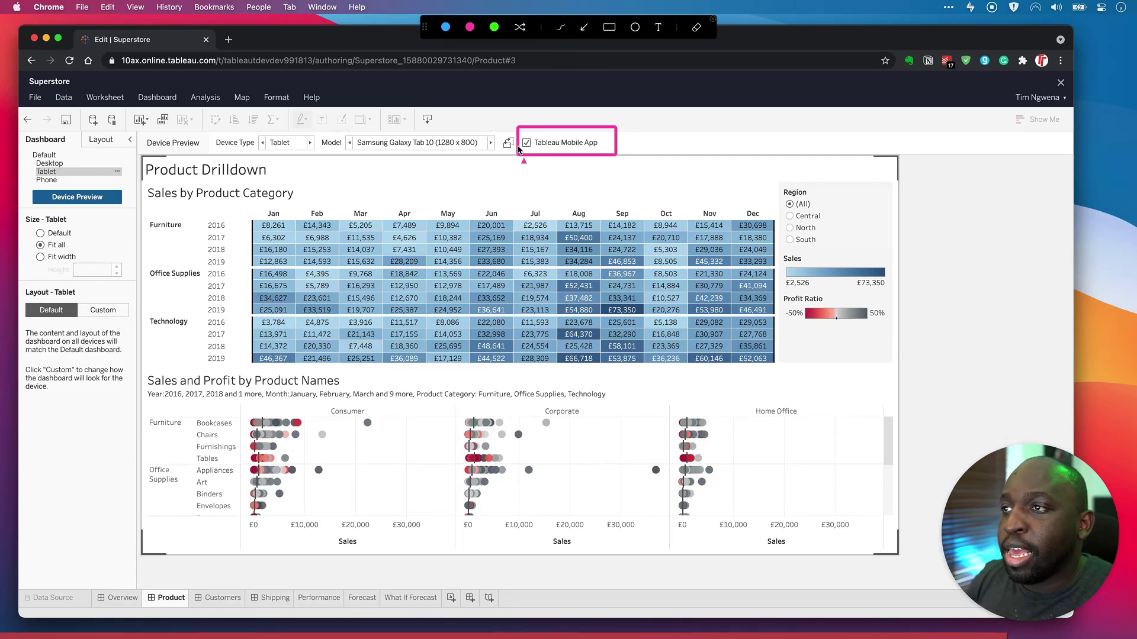
mouse_move(520, 148)
mouse_down()
mouse_move(349, 181)
mouse_move(109, 174)
mouse_up()
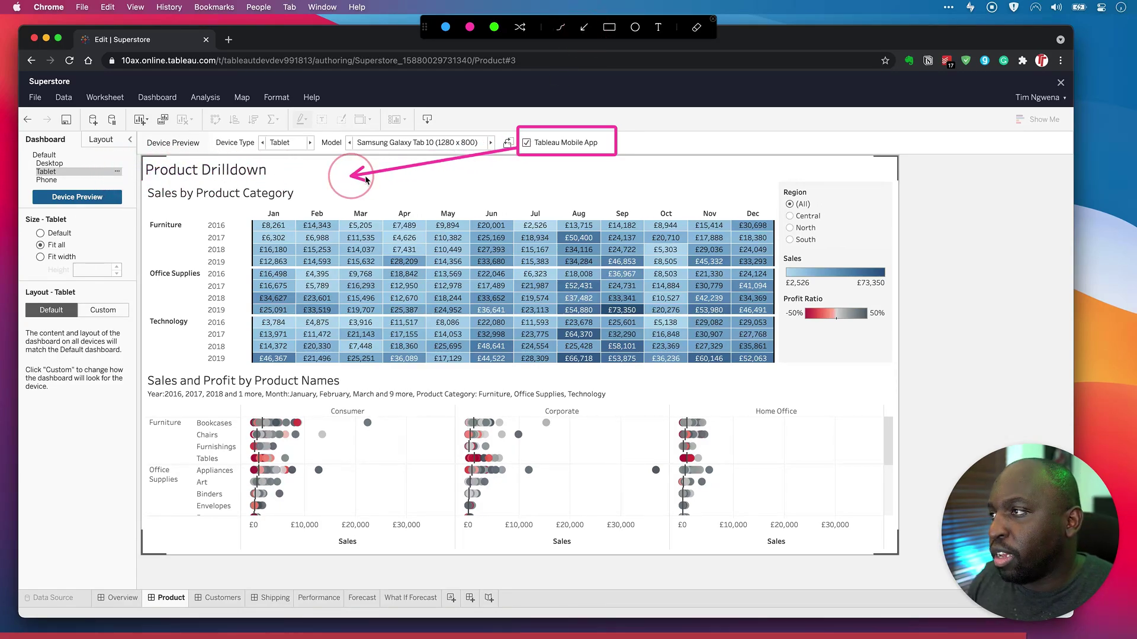
key(Escape)
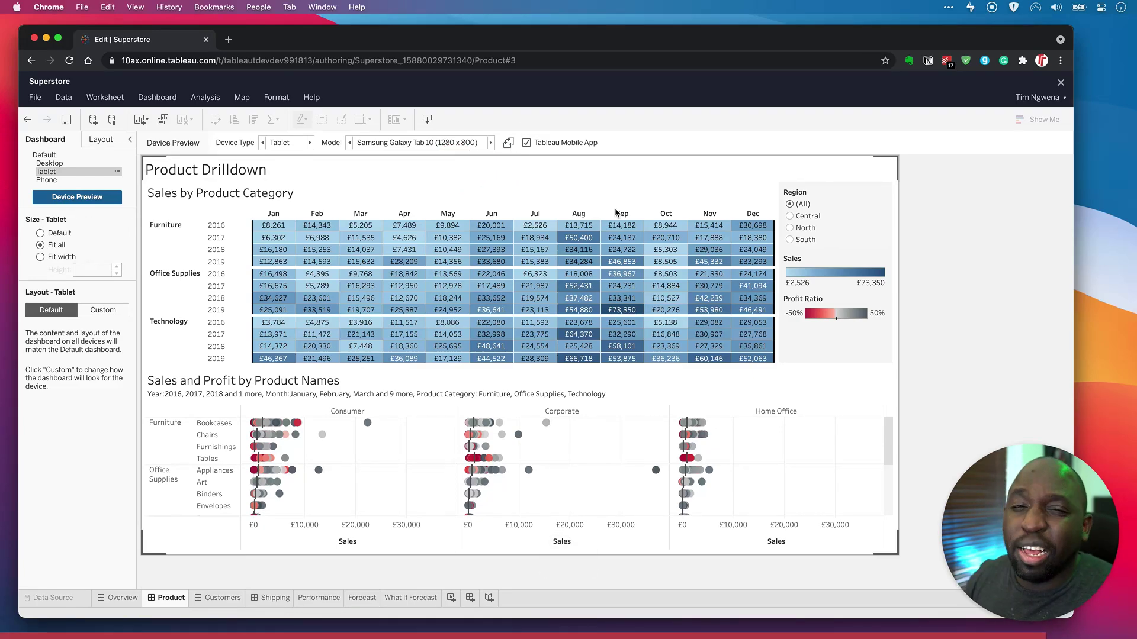
click(489, 186)
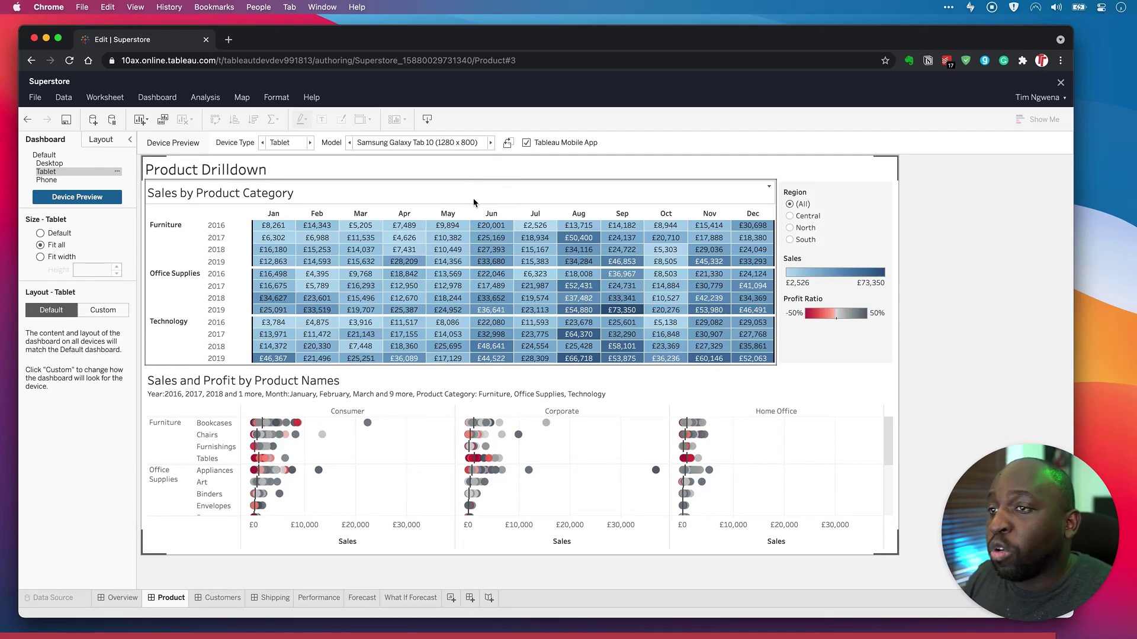